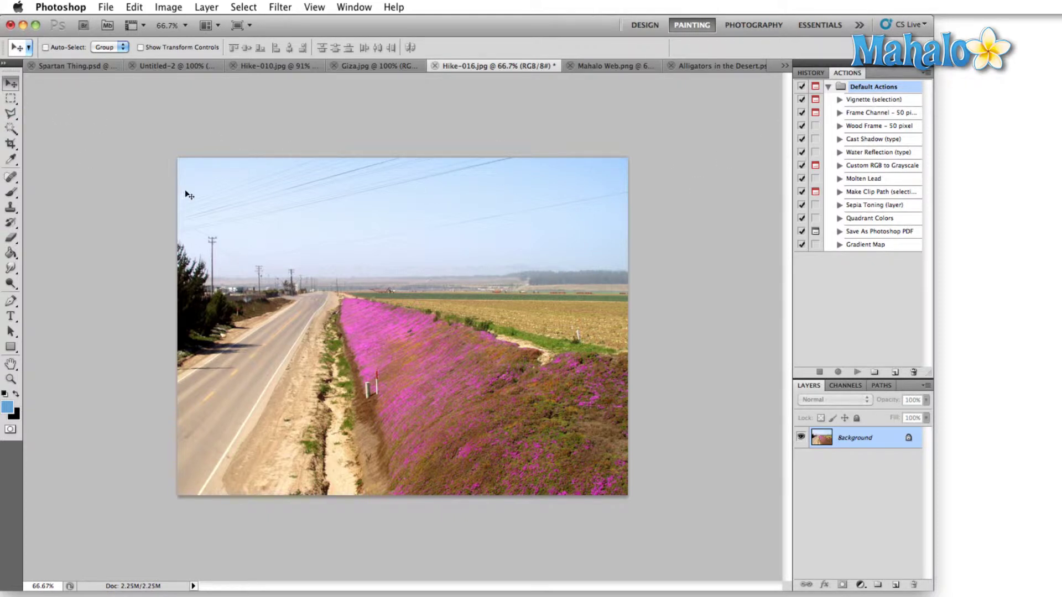
Step: Marquee-select the road photo just inside its edges using the Normal style, and convert the Background to a regular layer
{"action": "left_click", "coordinate": [13, 99]}
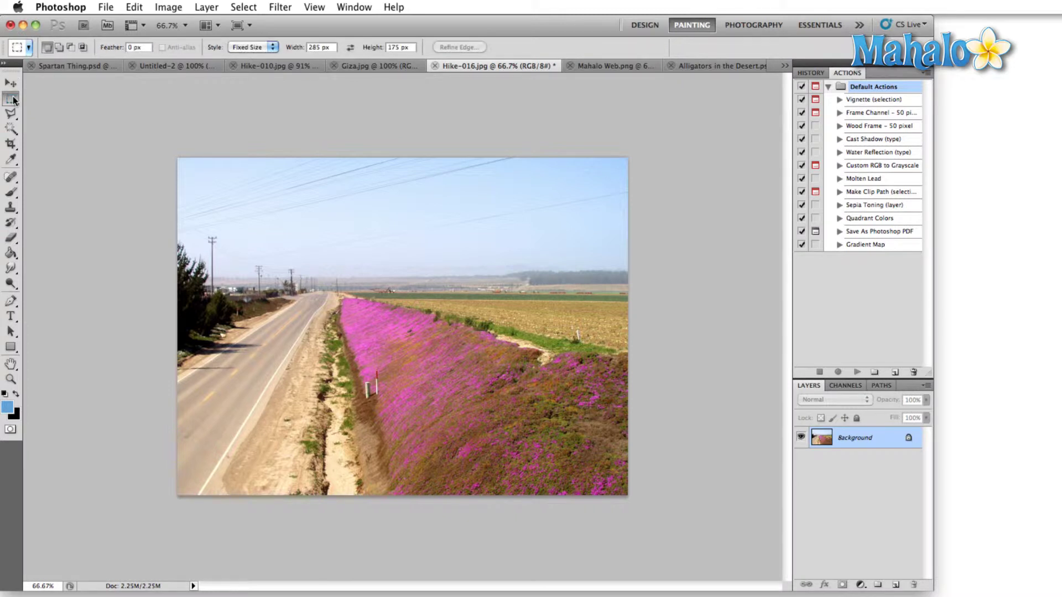
{"action": "left_click", "coordinate": [314, 299]}
{"action": "left_click", "coordinate": [271, 48]}
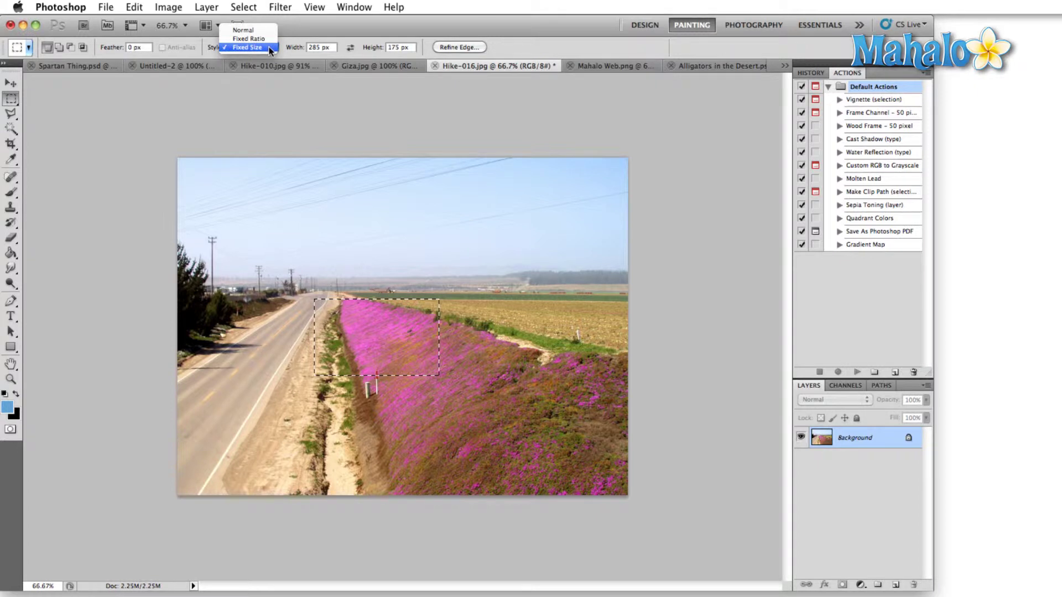
{"action": "left_click", "coordinate": [246, 32]}
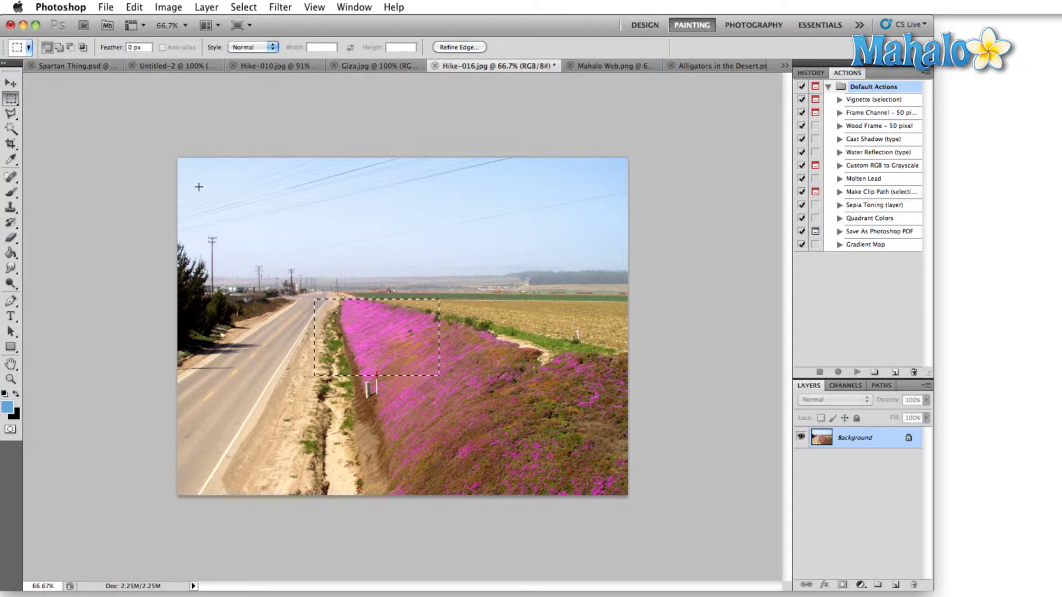
{"action": "left_click_drag", "start_coordinate": [188, 168], "coordinate": [617, 485]}
{"action": "key", "text": "ctrl+alt+shift+c"}
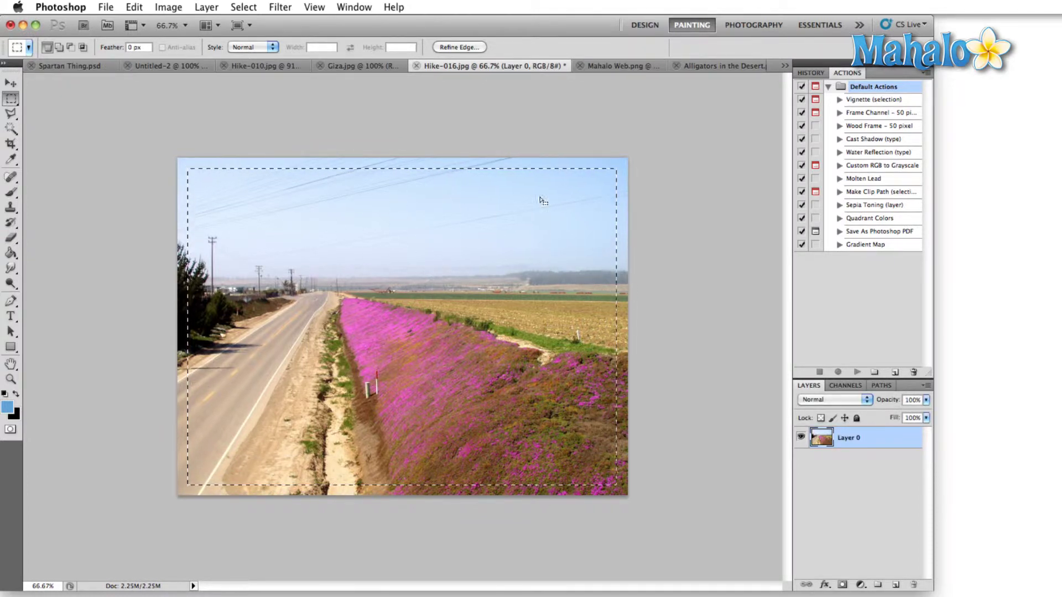
Step: Play the Vignette (selection) action on the selection with a feather radius of 5 pixels
{"action": "left_click", "coordinate": [866, 101]}
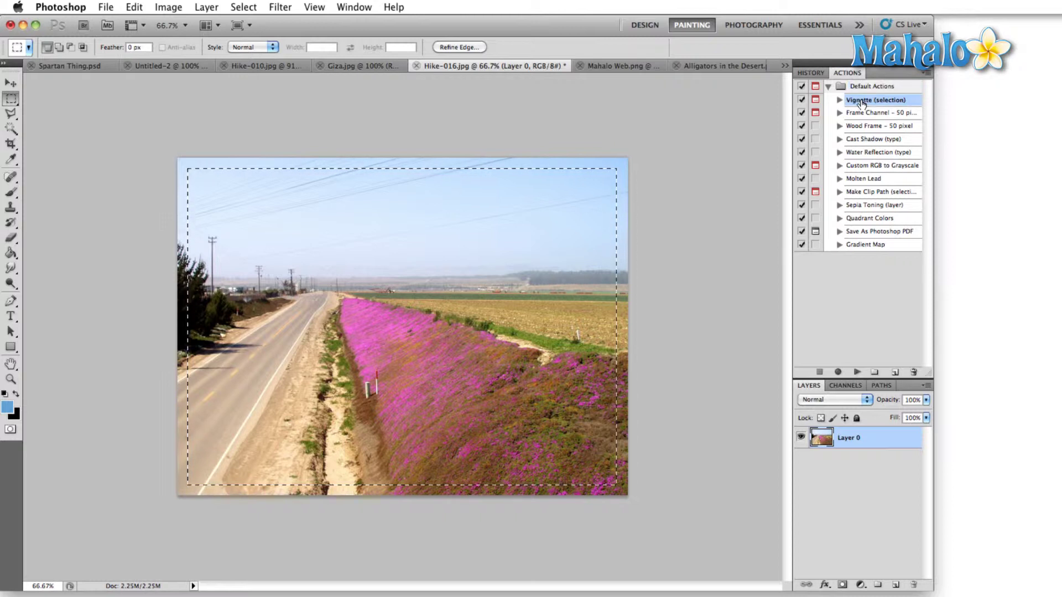
{"action": "left_click", "coordinate": [857, 373]}
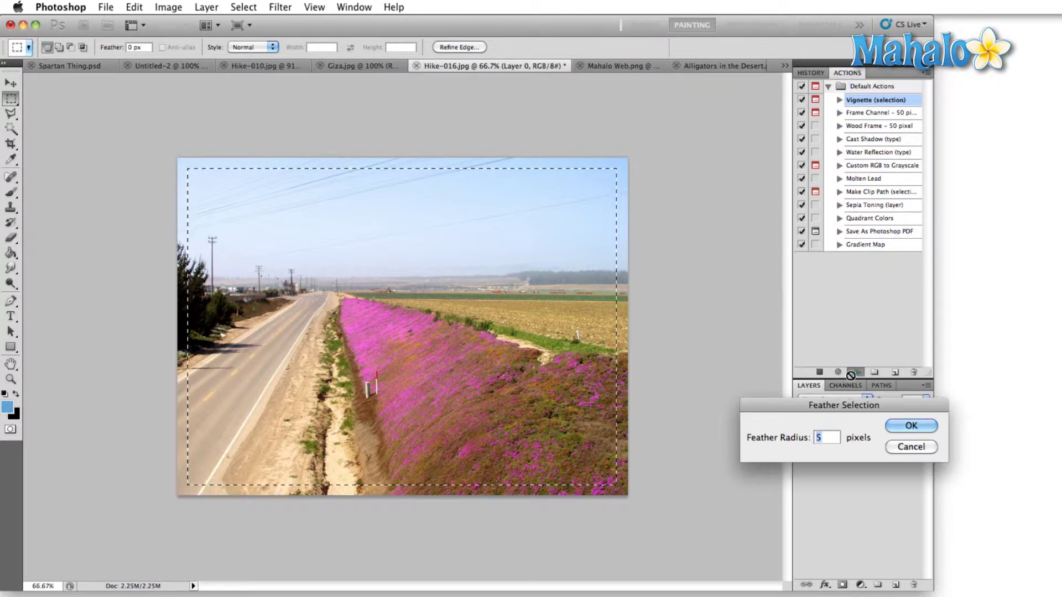
{"action": "left_click_drag", "start_coordinate": [841, 407], "coordinate": [785, 281]}
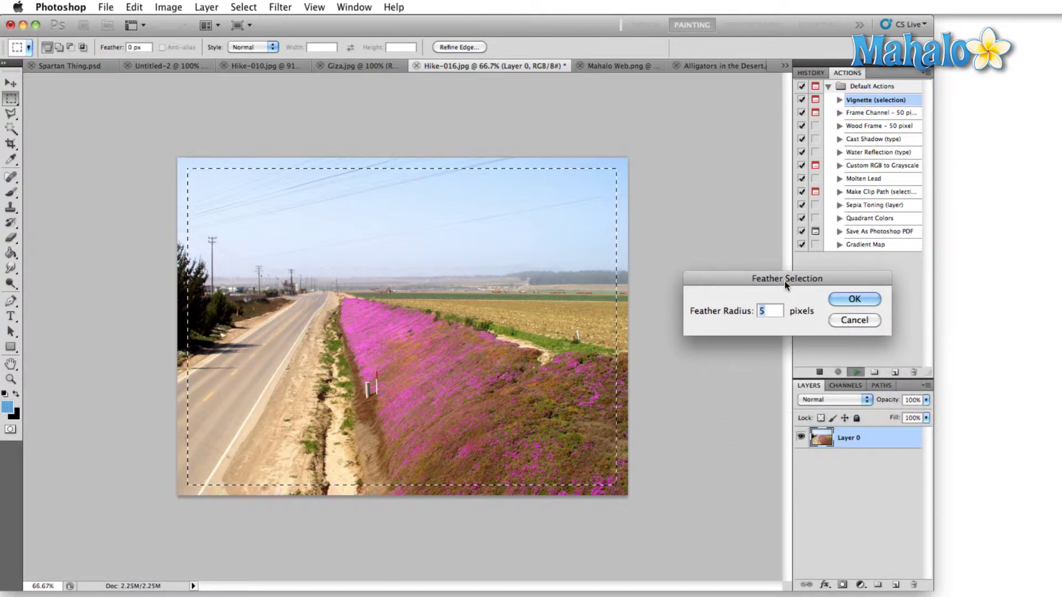
{"action": "left_click", "coordinate": [842, 300]}
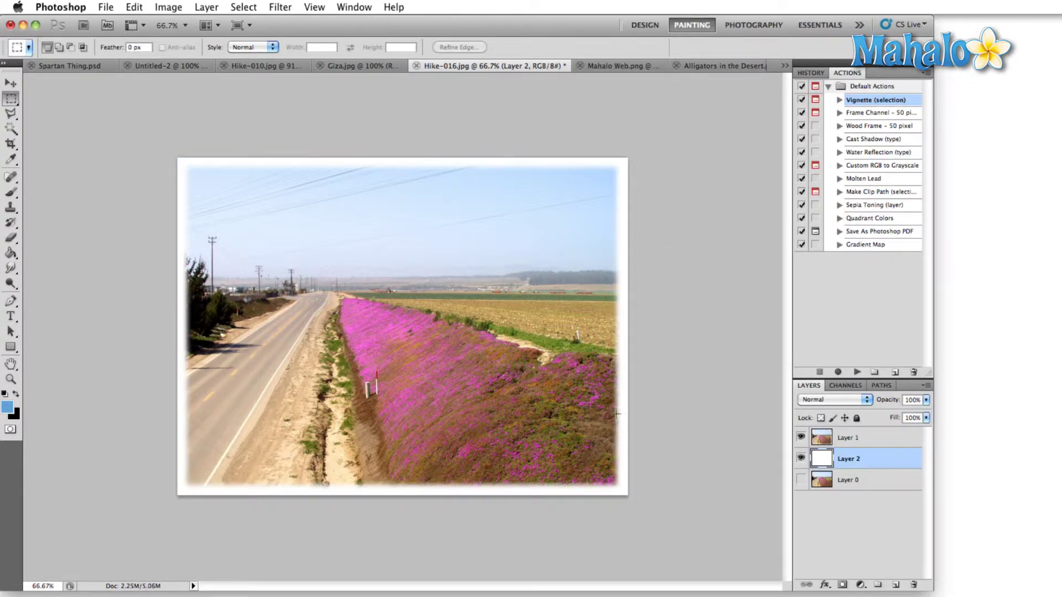
Step: Reset the foreground and background colors to their defaults and fill the vignette border on Layer 2 with black
{"action": "key", "text": "d"}
{"action": "key", "text": "g"}
{"action": "left_click", "coordinate": [518, 256]}
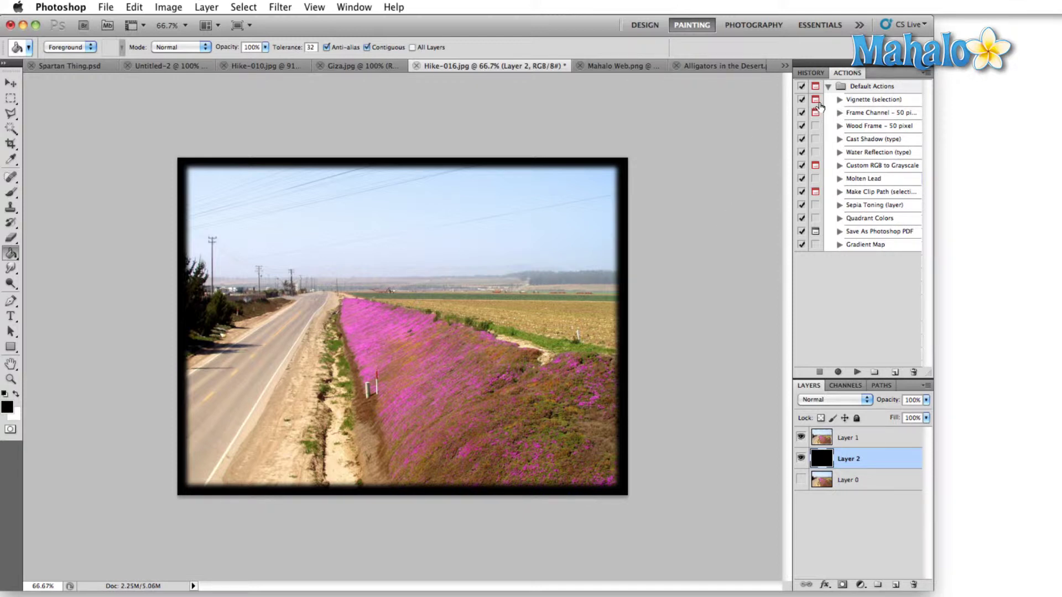
Step: Change the Fill step of the Vignette (selection) action from white to the blue color 00b4ff, and collapse the action
{"action": "left_click", "coordinate": [839, 100]}
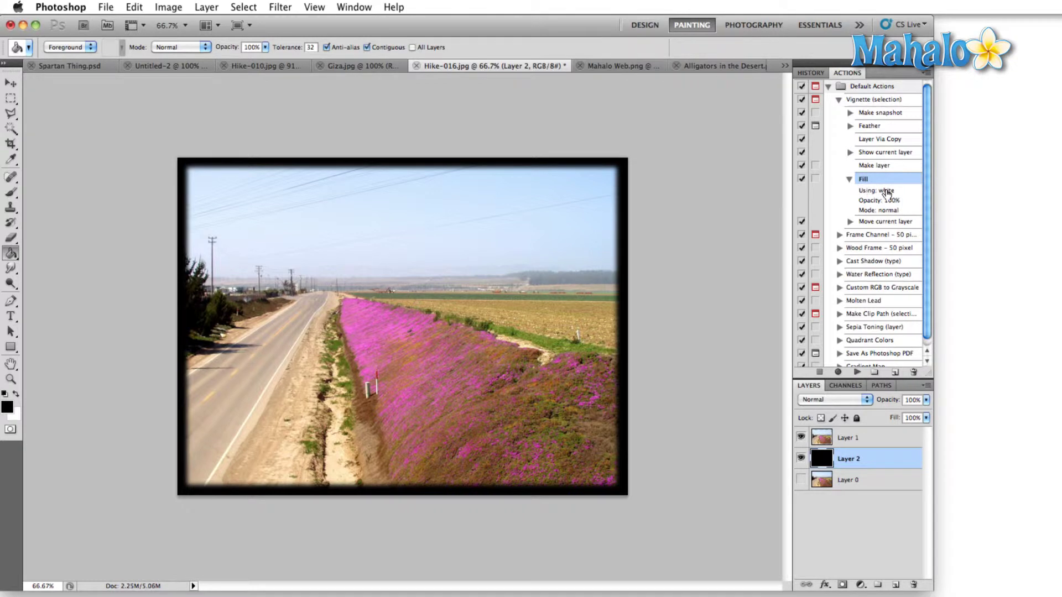
{"action": "double_click", "coordinate": [887, 192]}
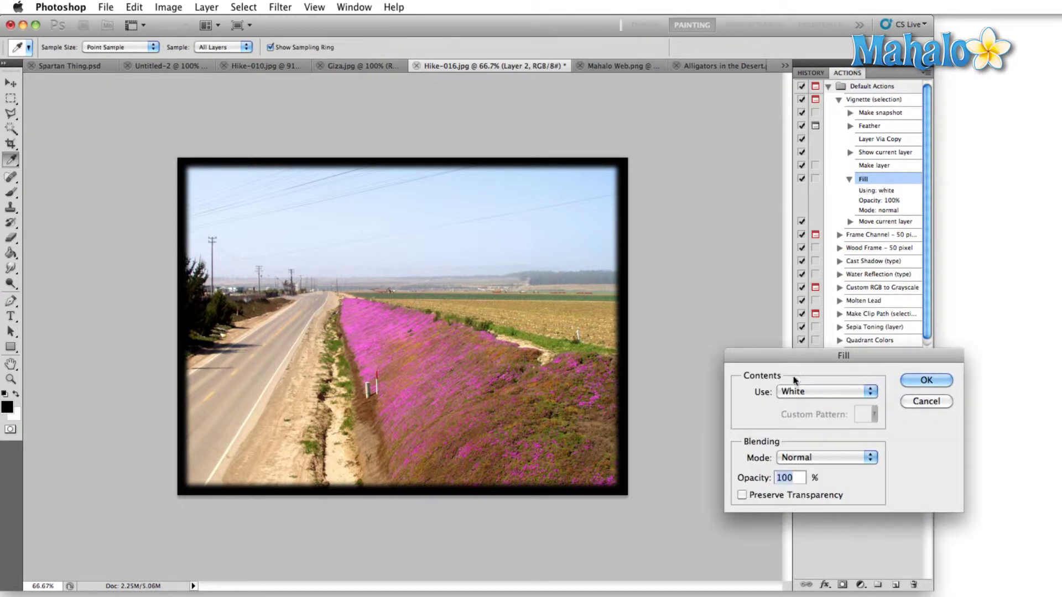
{"action": "left_click_drag", "start_coordinate": [797, 355], "coordinate": [594, 141]}
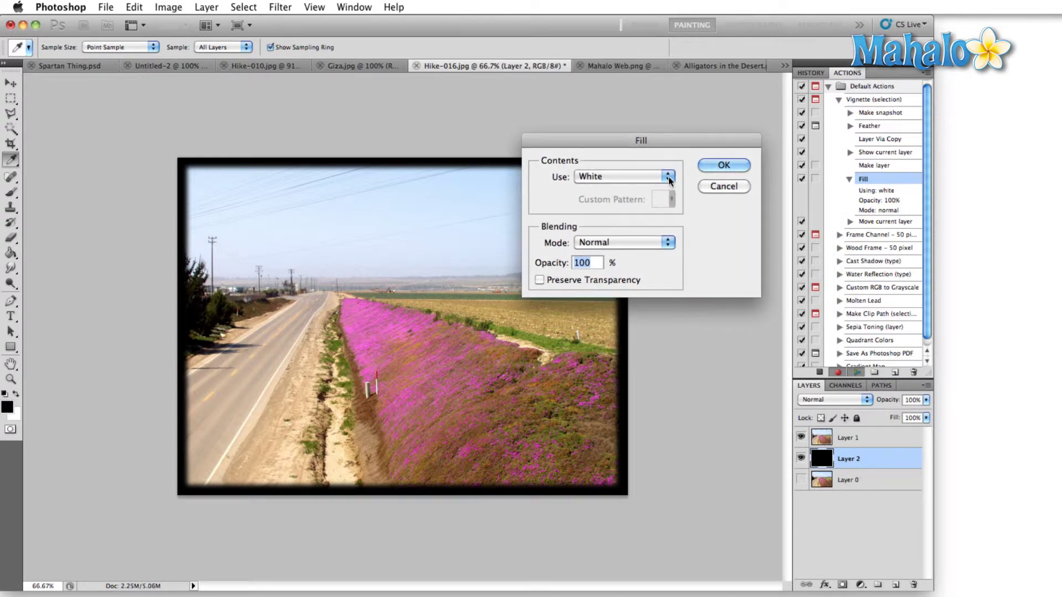
{"action": "left_click", "coordinate": [669, 180]}
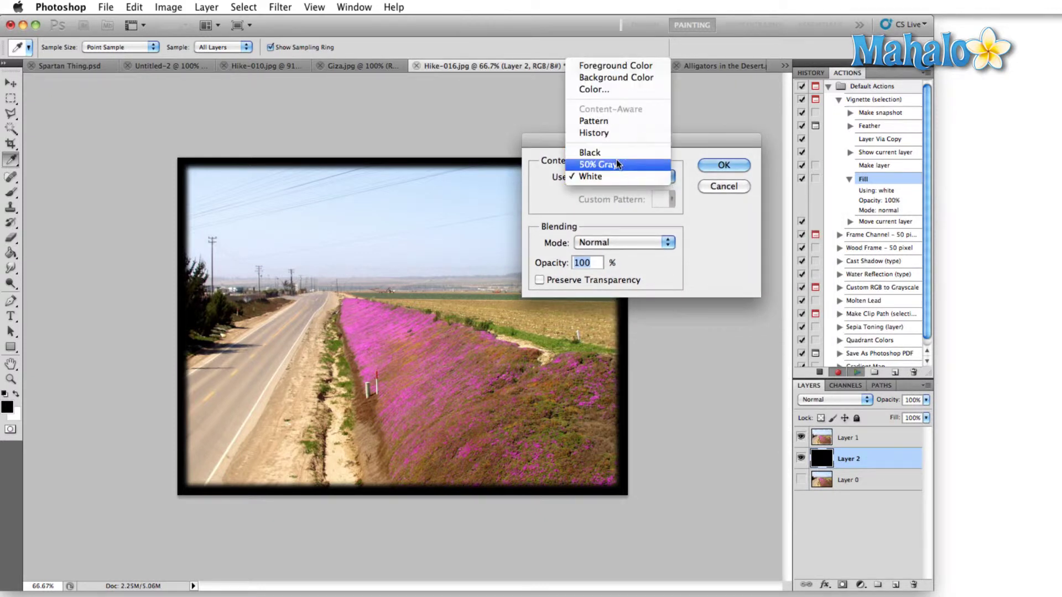
{"action": "left_click", "coordinate": [593, 89]}
{"action": "left_click_drag", "start_coordinate": [459, 244], "coordinate": [540, 160]}
{"action": "left_click", "coordinate": [487, 235]}
{"action": "left_click", "coordinate": [540, 160]}
{"action": "left_click", "coordinate": [557, 234]}
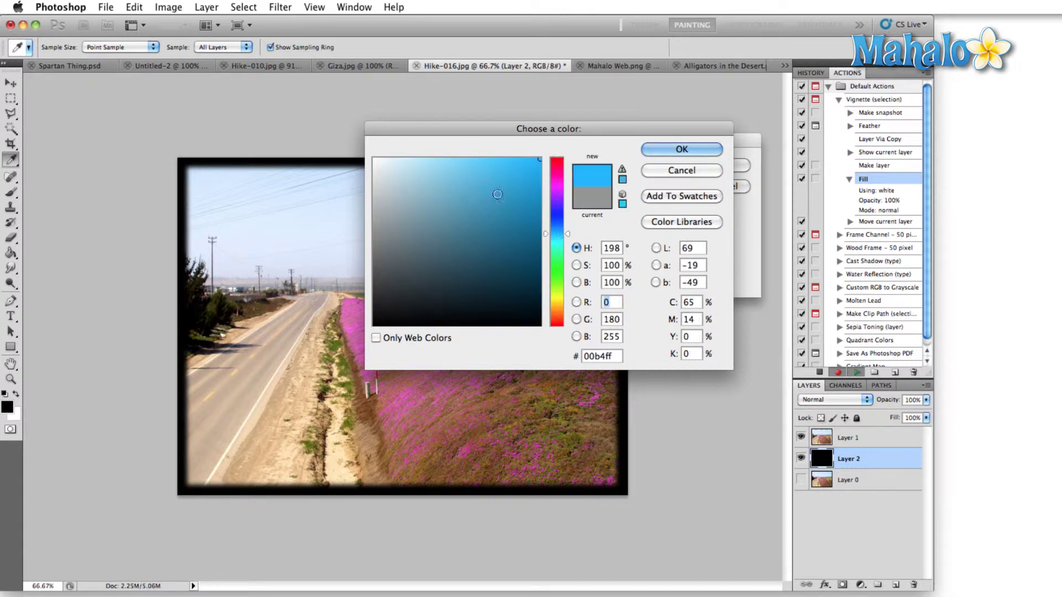
{"action": "left_click", "coordinate": [661, 150]}
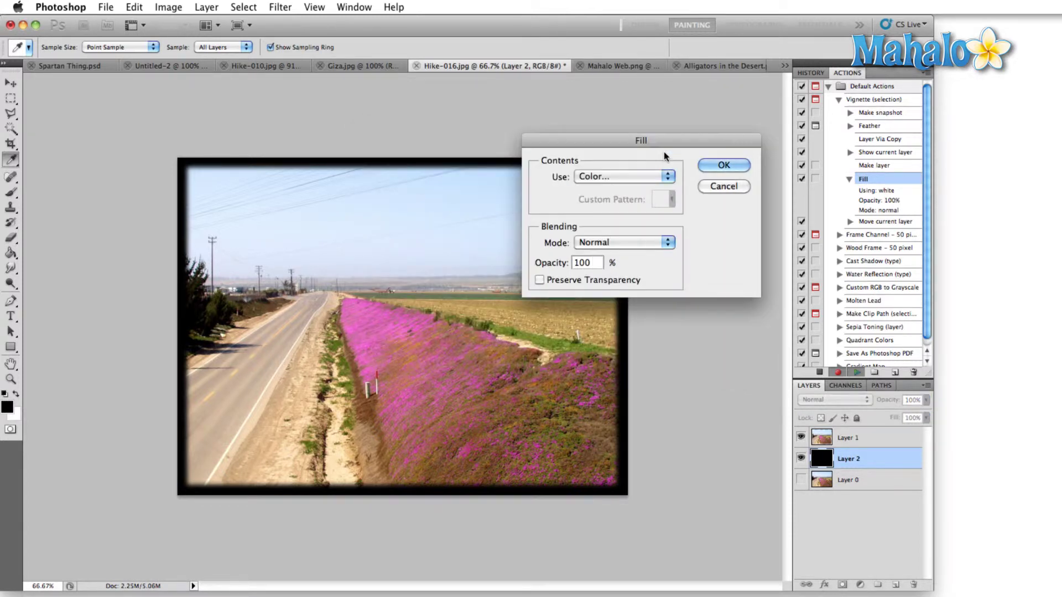
{"action": "left_click", "coordinate": [724, 166]}
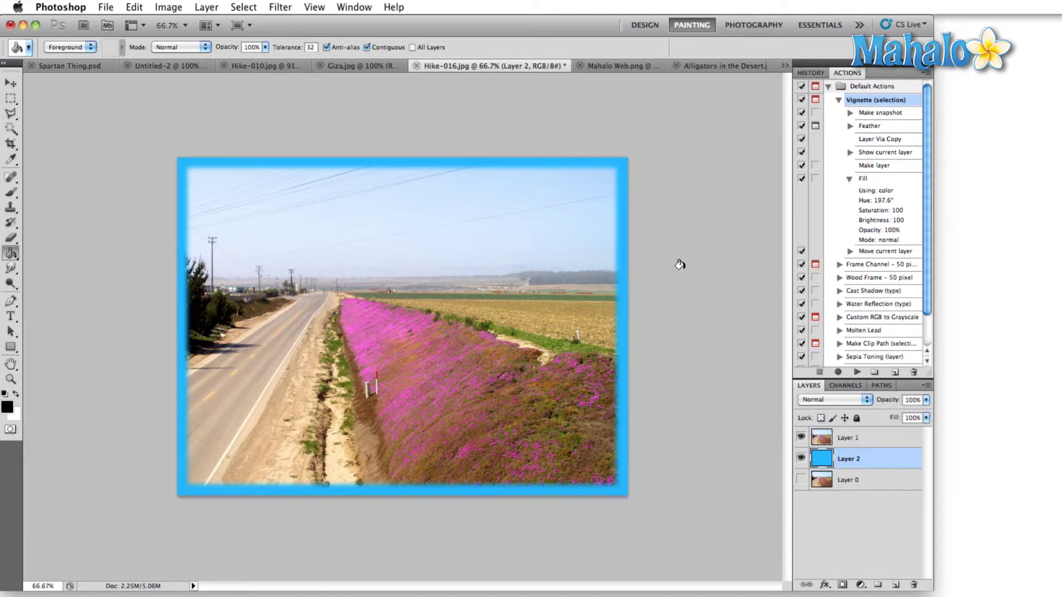
{"action": "left_click", "coordinate": [838, 100]}
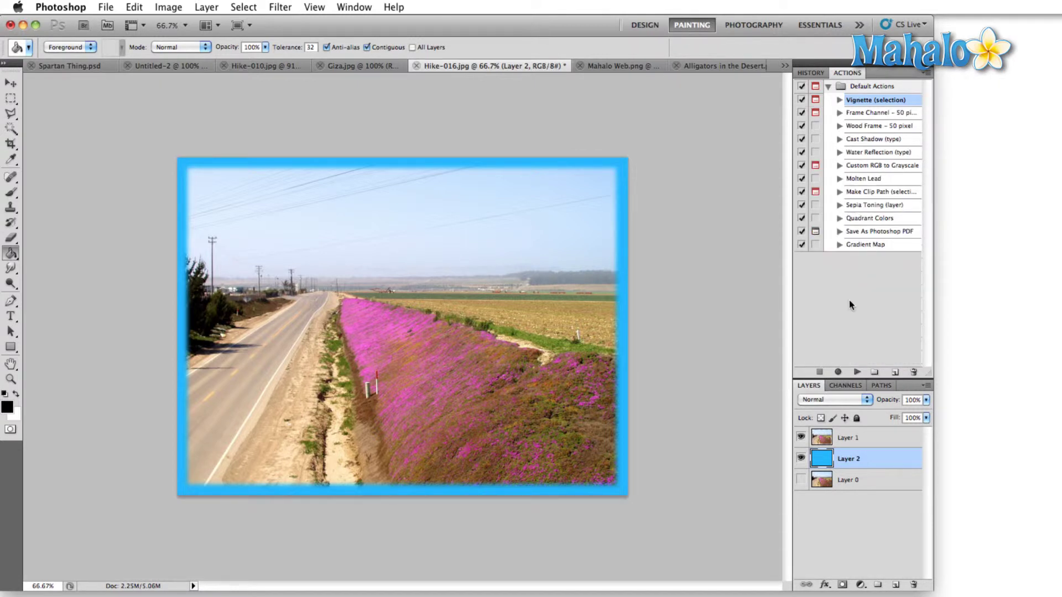
Step: Create a new action set named Watermark
{"action": "left_click", "coordinate": [875, 374]}
{"action": "type", "text": "Wat"}
{"action": "key", "text": "BackSpace"}
{"action": "key", "text": "BackSpace"}
{"action": "key", "text": "BackSpace"}
{"action": "type", "text": "Wa"}
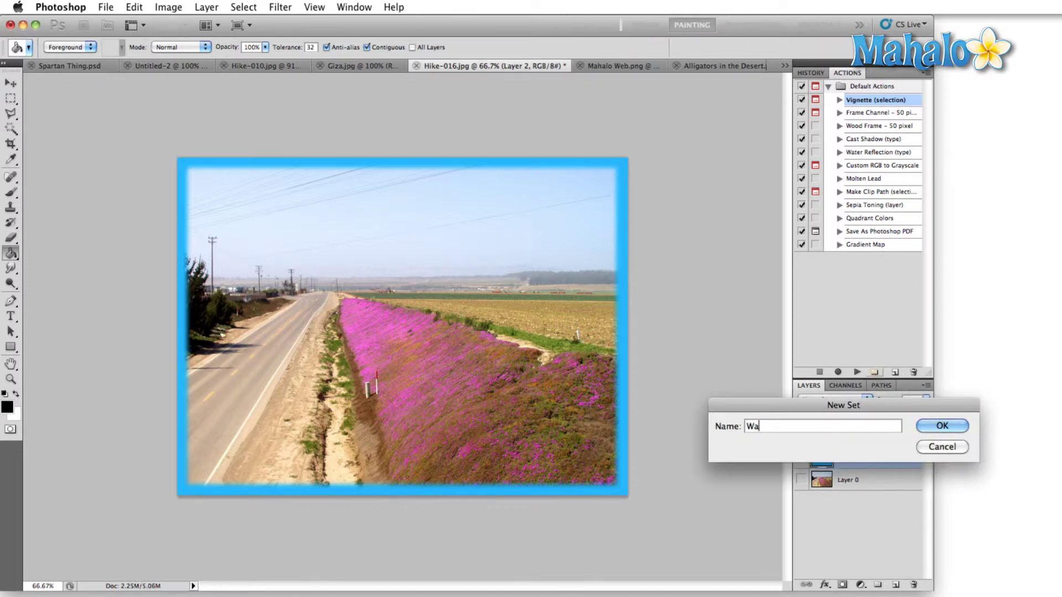
{"action": "type", "text": "termark"}
{"action": "key", "text": "Return"}
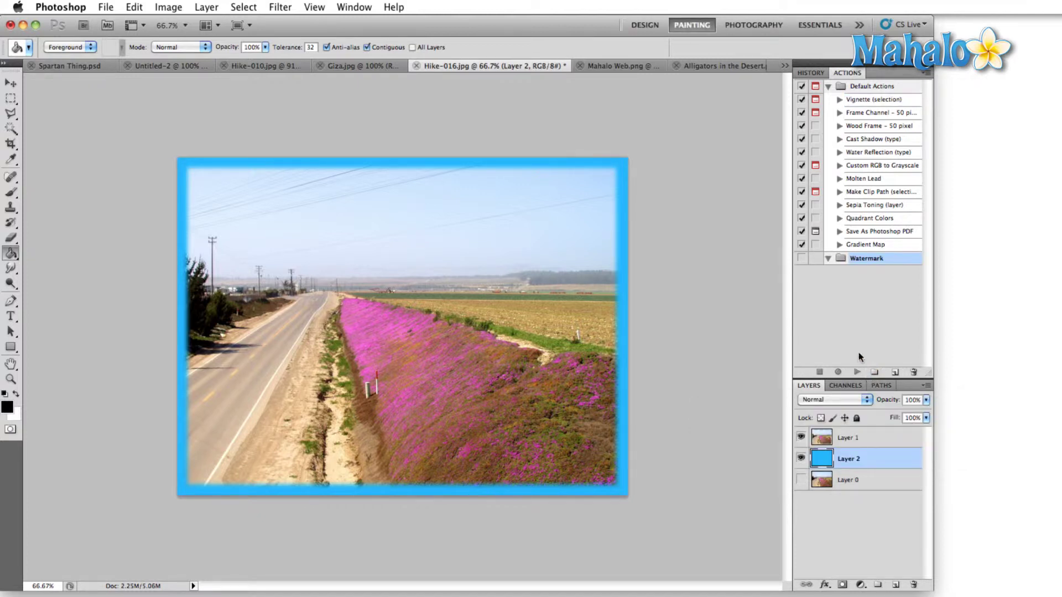
Step: Create a new action named Watermark in the Watermark set and start recording it
{"action": "left_click", "coordinate": [897, 372]}
{"action": "type", "text": "Watermark"}
{"action": "left_click", "coordinate": [967, 426]}
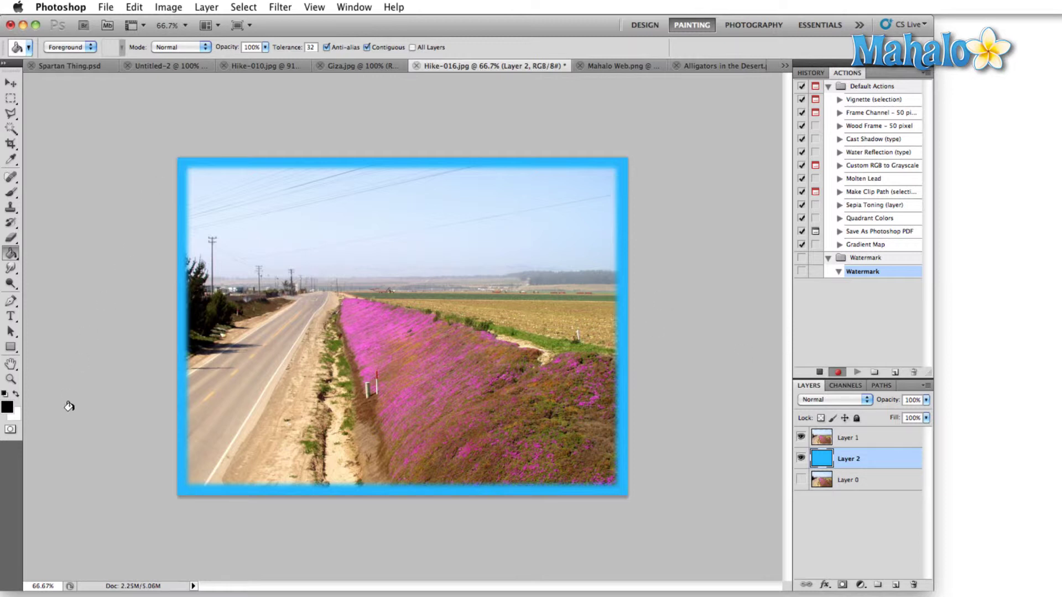
Step: Add a text layer above Layer 1 reading the author's first name followed by "'s New Watermark"
{"action": "left_click", "coordinate": [10, 317]}
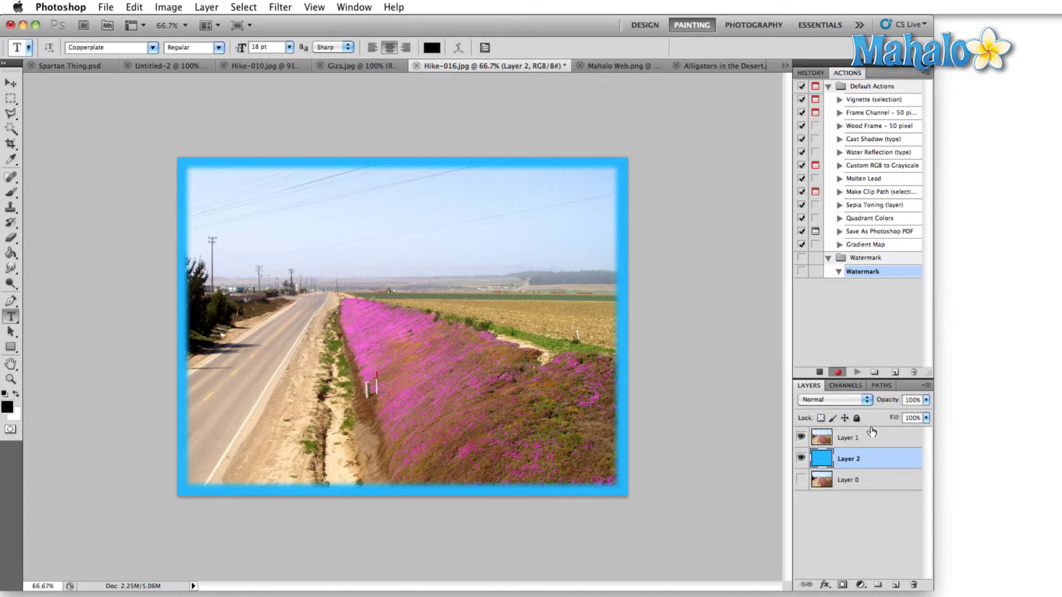
{"action": "left_click", "coordinate": [852, 437]}
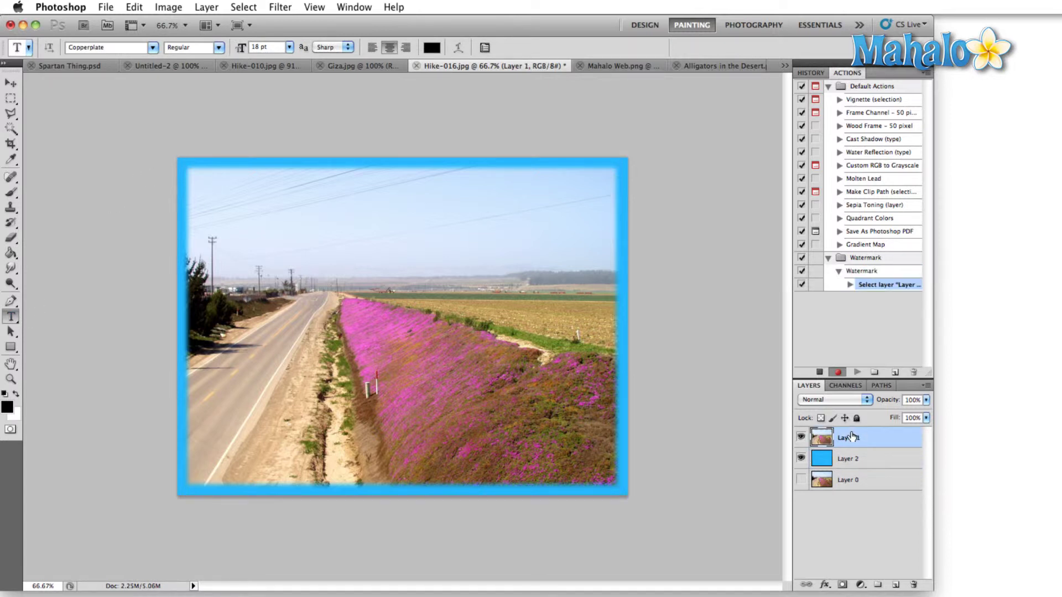
{"action": "left_click", "coordinate": [219, 201]}
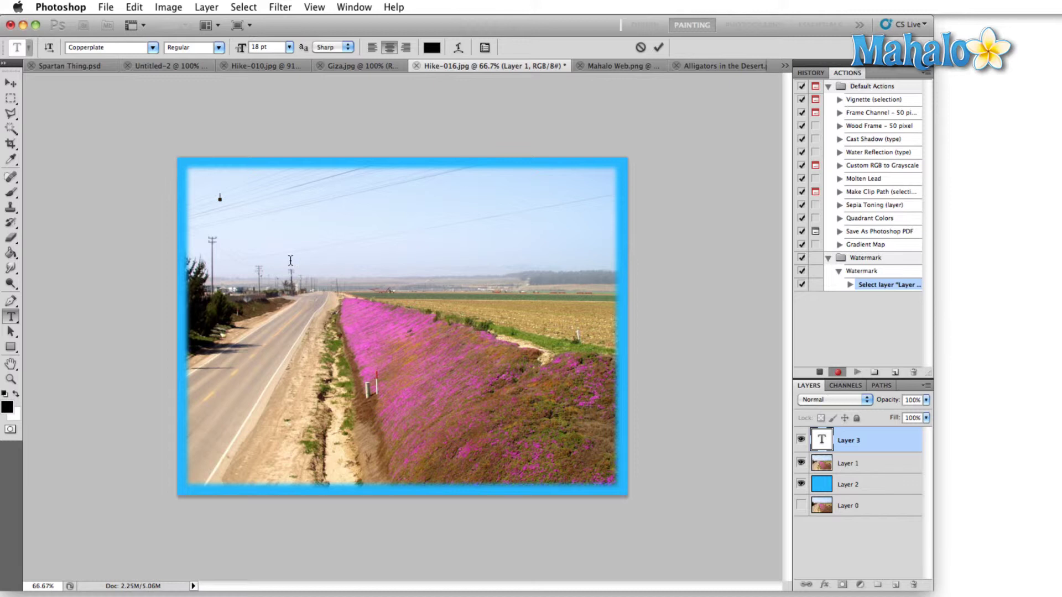
{"action": "type", "text": "Gsne's New Watermark"}
Step: Move and enlarge the watermark text so it spans the sky across the photo's width, and stop recording the action
{"action": "left_click", "coordinate": [11, 83]}
{"action": "left_click_drag", "start_coordinate": [246, 205], "coordinate": [604, 221]}
{"action": "key", "text": "super+t"}
{"action": "left_click_drag", "start_coordinate": [419, 198], "coordinate": [419, 244]}
{"action": "key", "text": "Return"}
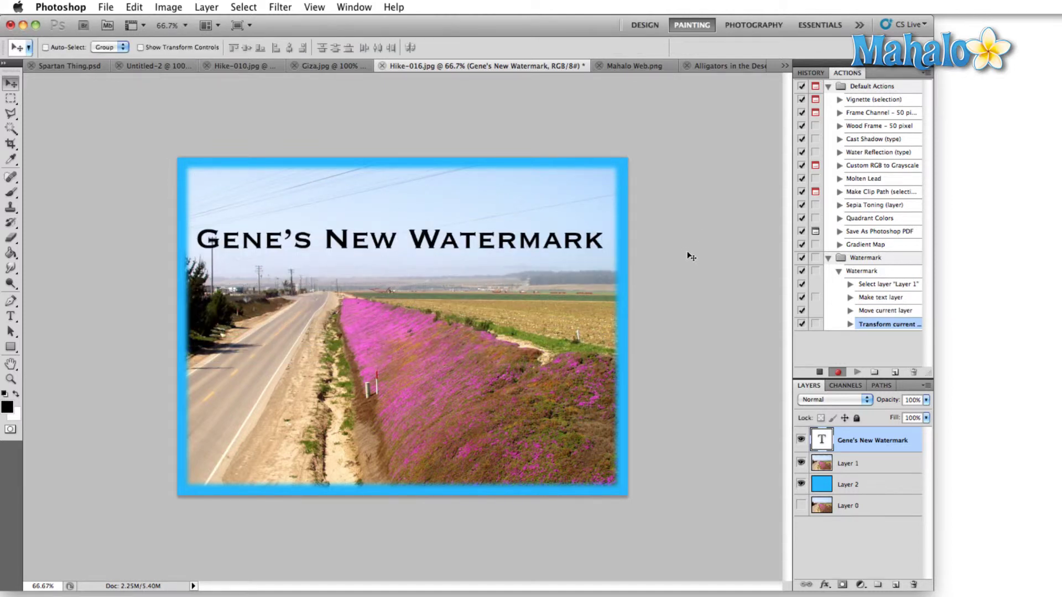
{"action": "left_click", "coordinate": [819, 372]}
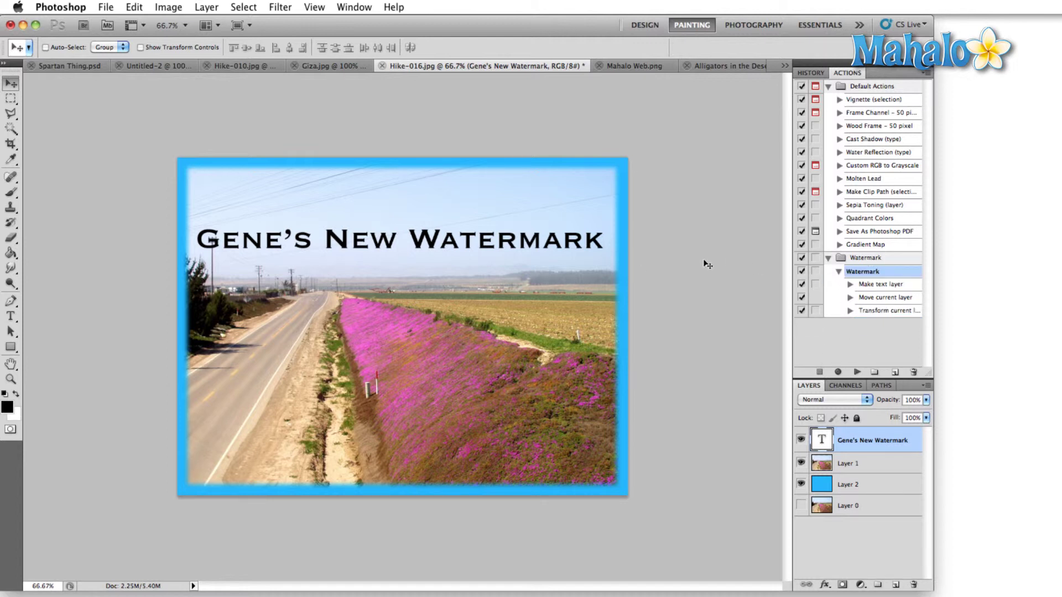
Step: Play the Watermark action on the Hike-010.jpg railroad photo
{"action": "left_click", "coordinate": [236, 66]}
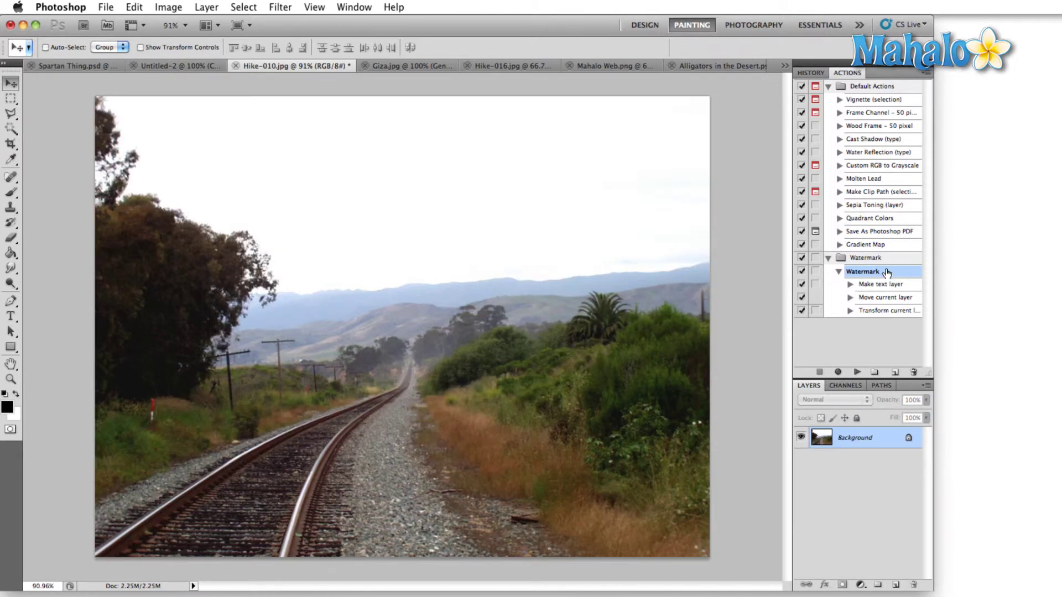
{"action": "left_click", "coordinate": [857, 373]}
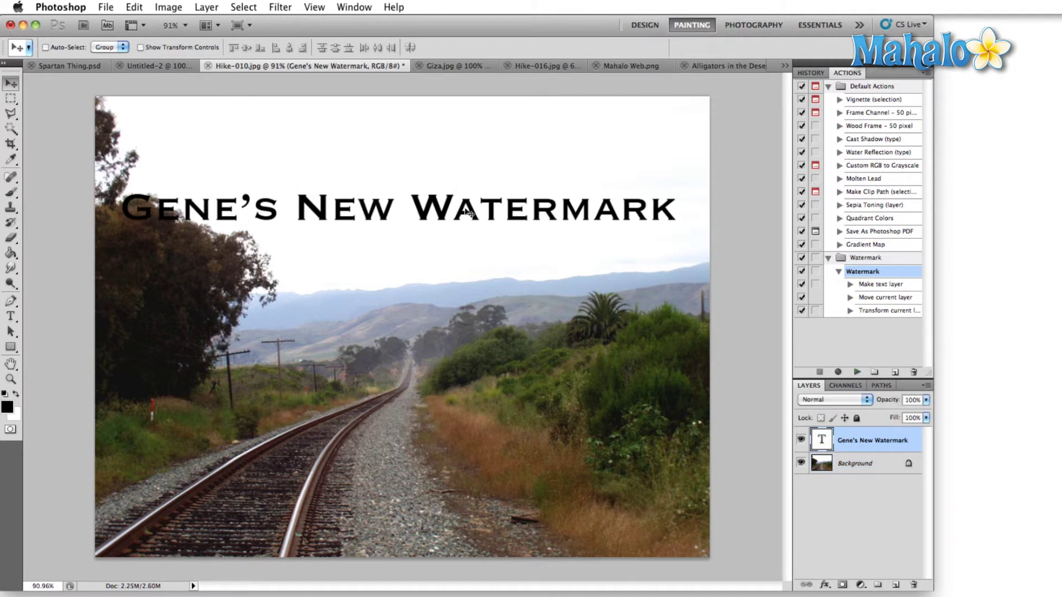
Step: View the Batch settings for applying the Watermark action to a folder, and cancel without running the batch
{"action": "left_click", "coordinate": [106, 7]}
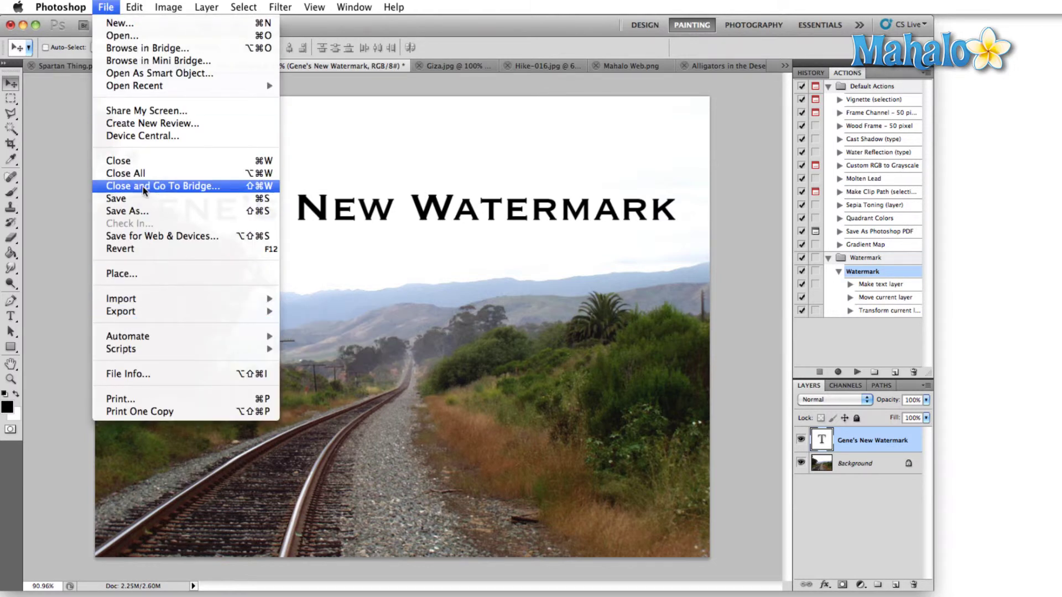
{"action": "mouse_move", "coordinate": [158, 335]}
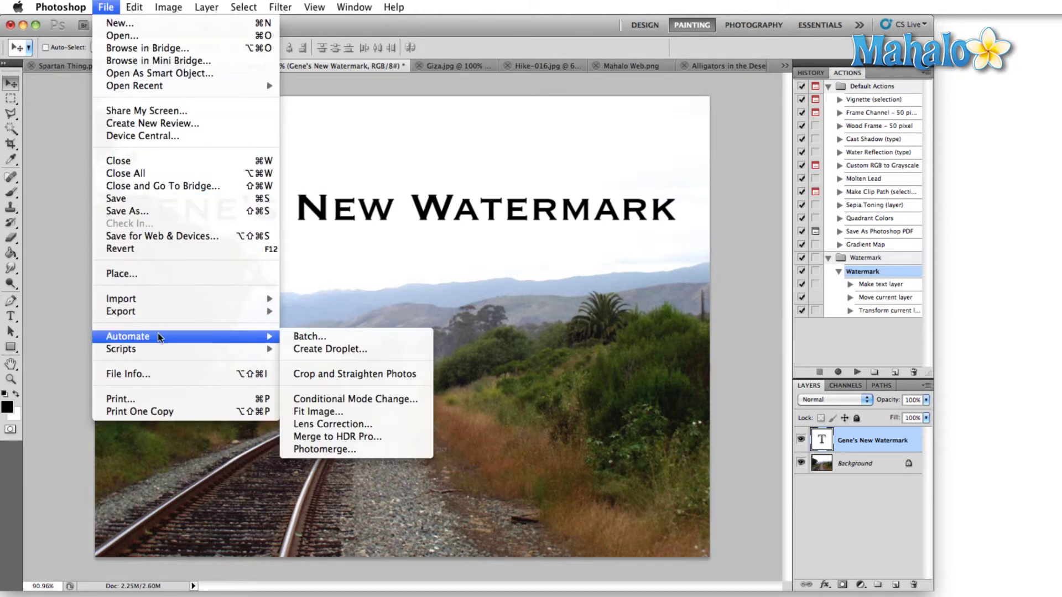
{"action": "left_click", "coordinate": [308, 337]}
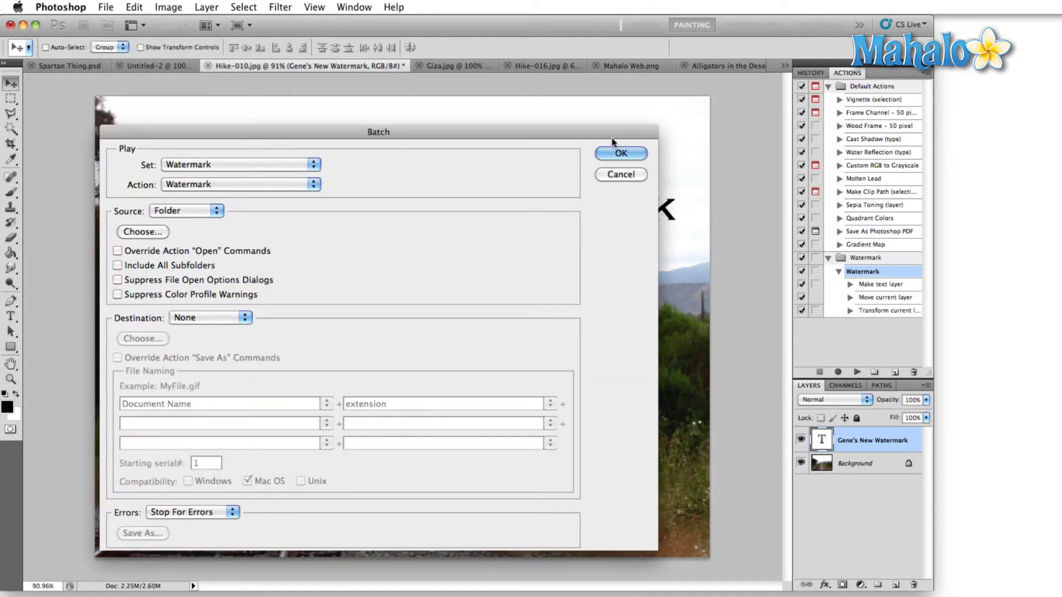
{"action": "left_click", "coordinate": [612, 174]}
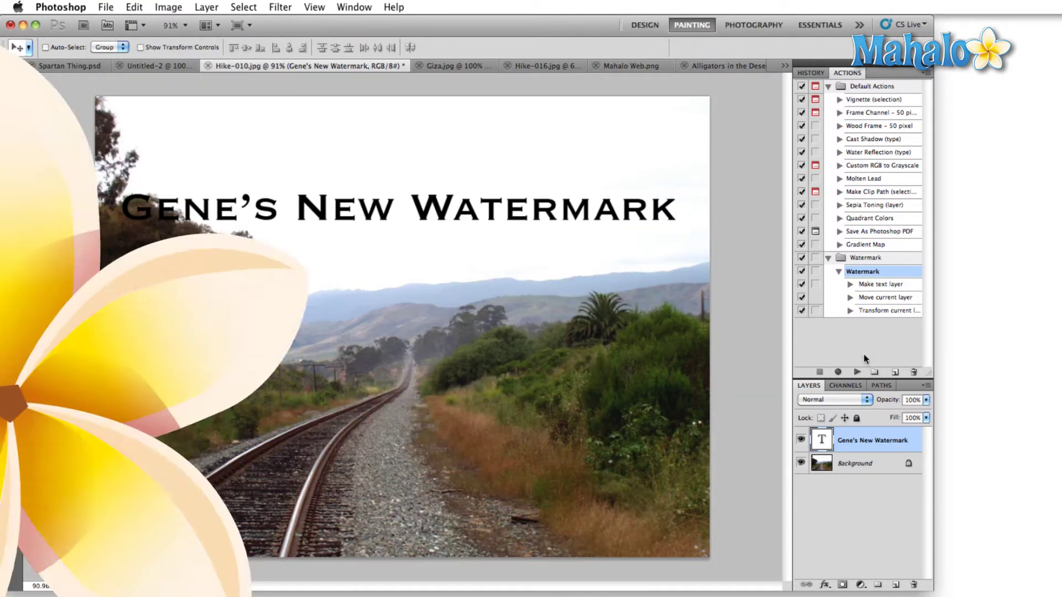